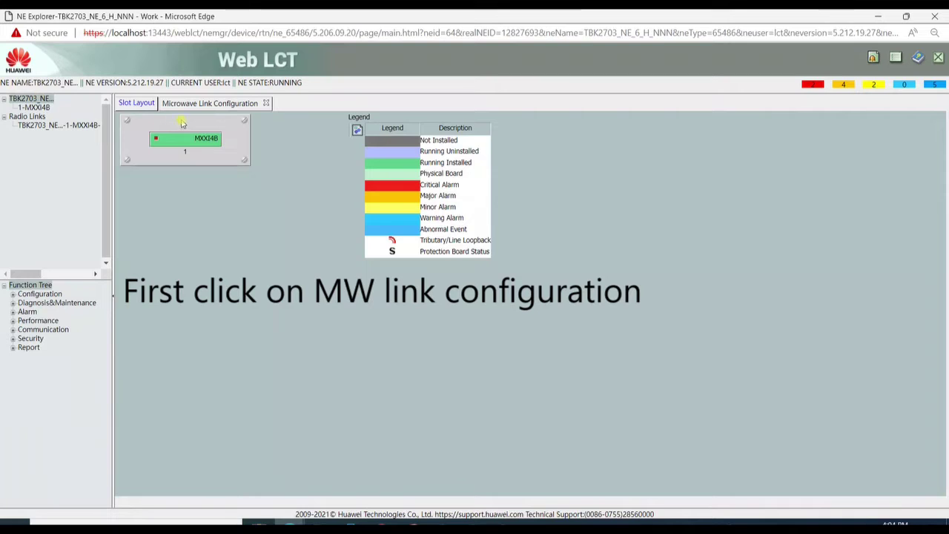
- Open the microwave link configuration and set the local radio terminal's Link ID to 2
left_click(212, 105)
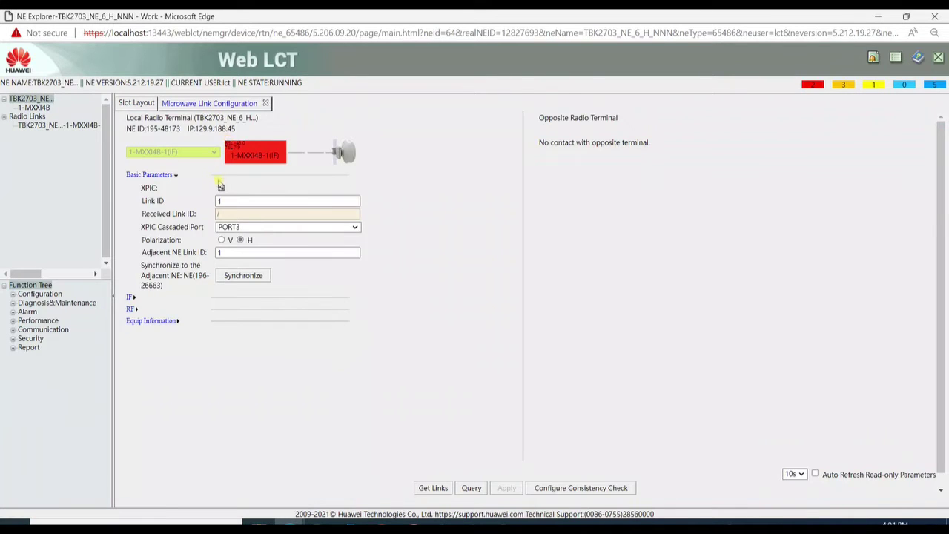
left_click(230, 201)
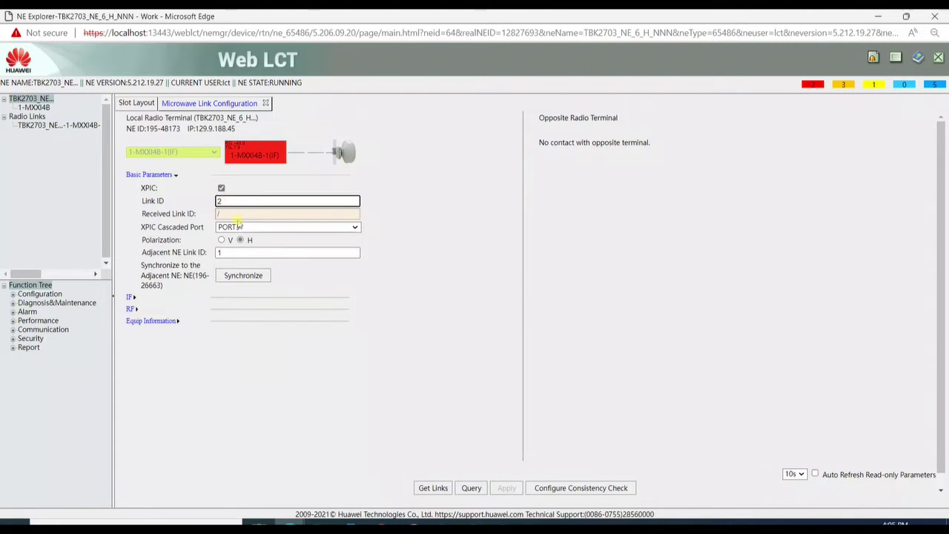
left_click(230, 253)
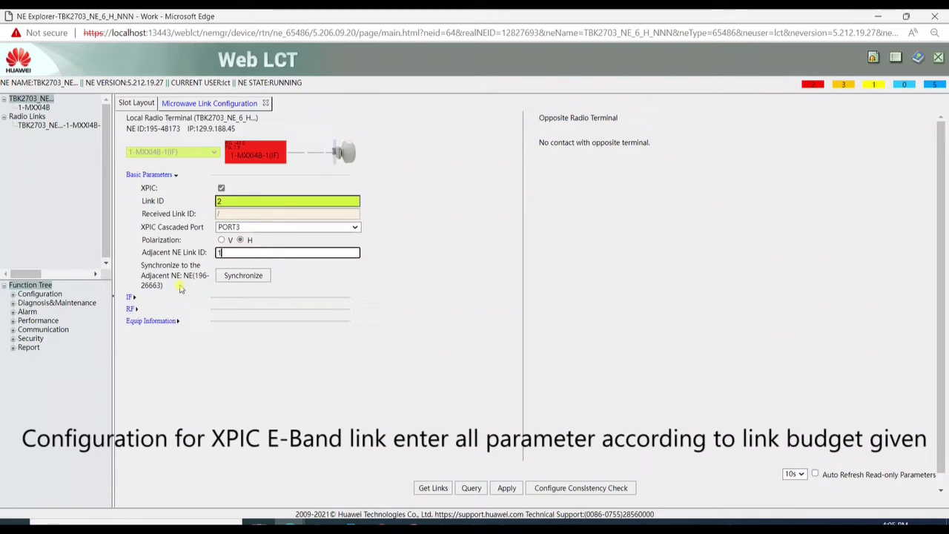
- Set the local IF channel bandwidth to 1000MHz and full AMAC capacity to 256QAM/5750Mbit/s, keeping guaranteed capacity at BPSK_1000M/718Mbit/s
left_click(132, 298)
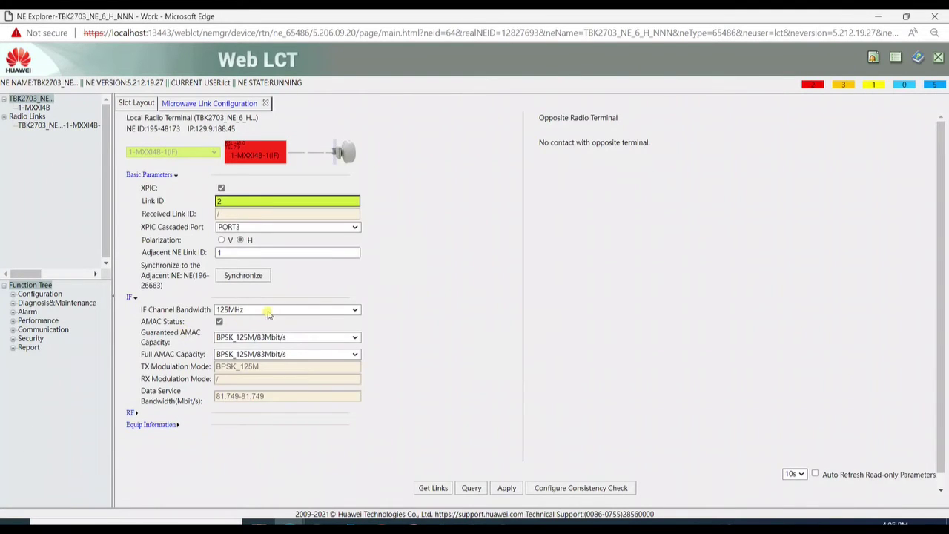
left_click(354, 310)
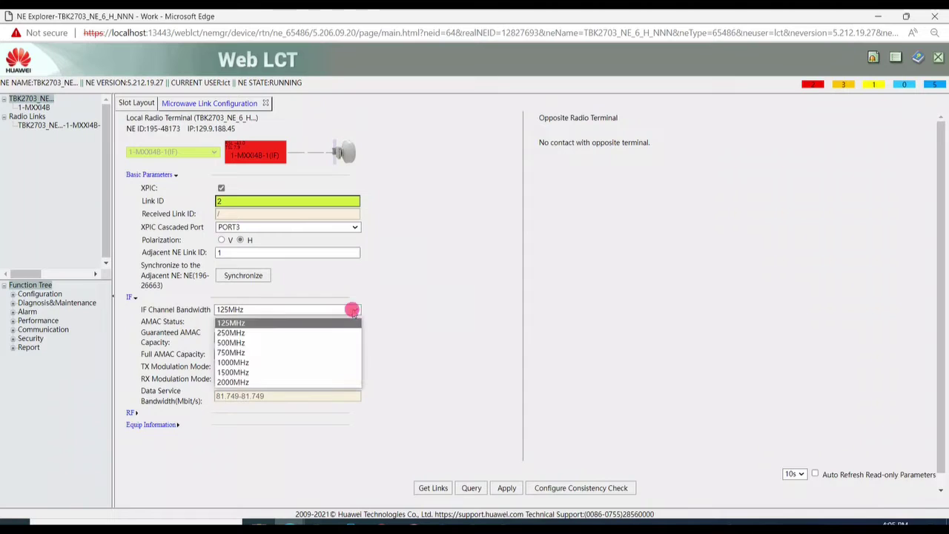
left_click(258, 363)
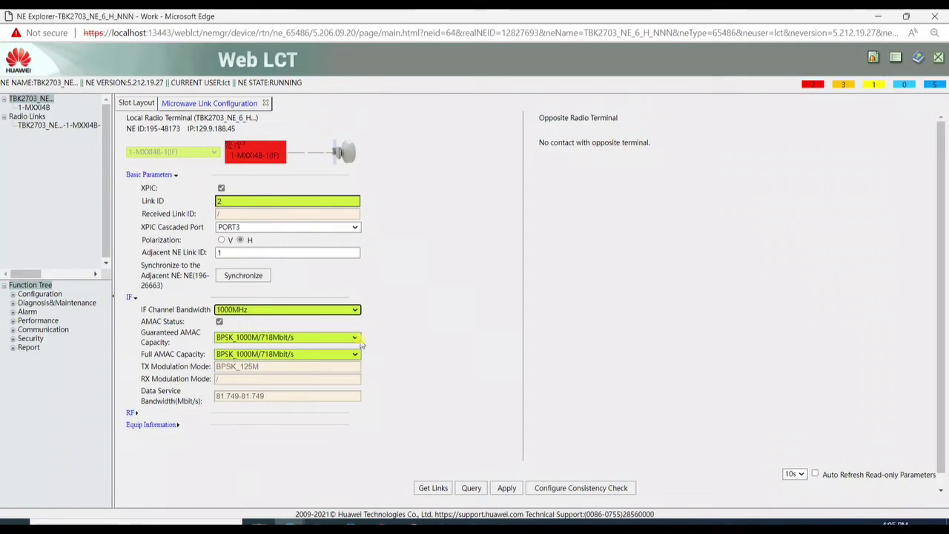
left_click(355, 338)
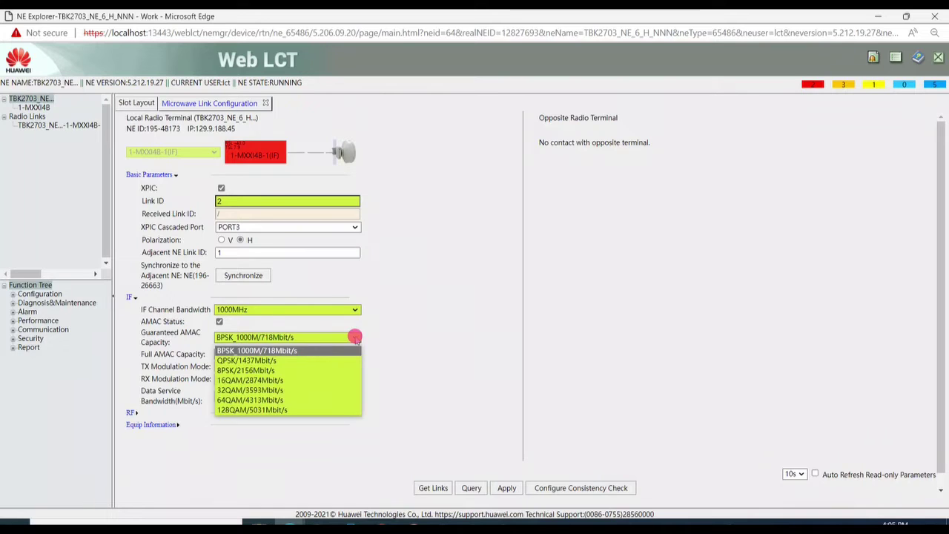
left_click(354, 338)
left_click(356, 355)
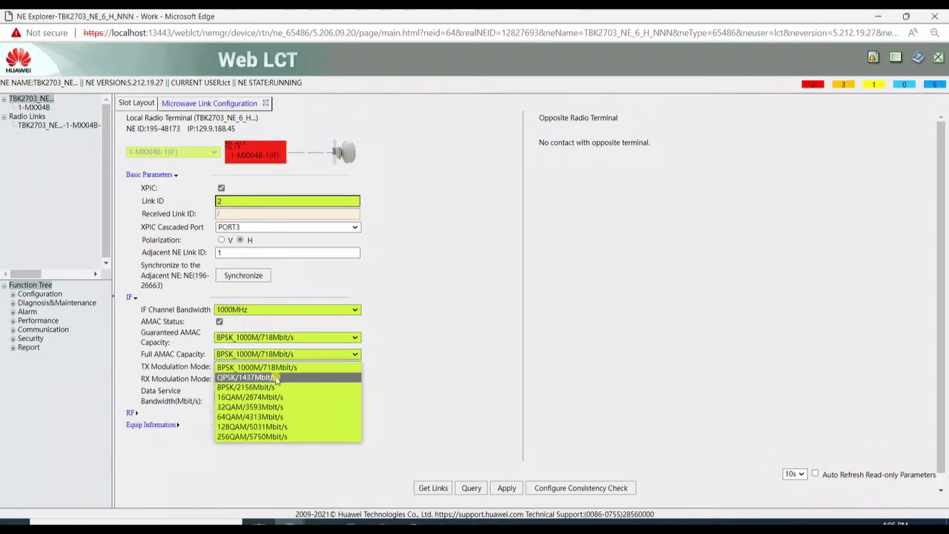
left_click(261, 438)
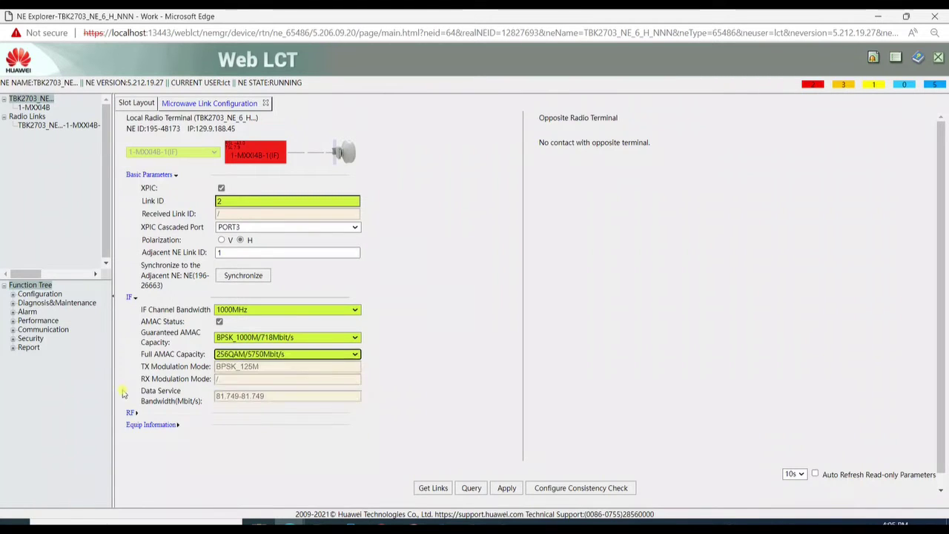
- In the local terminal's RF parameters, set the TX frequency to 82500.000 MHz and the T/R spacing to 10000.000 MHz
left_click(131, 412)
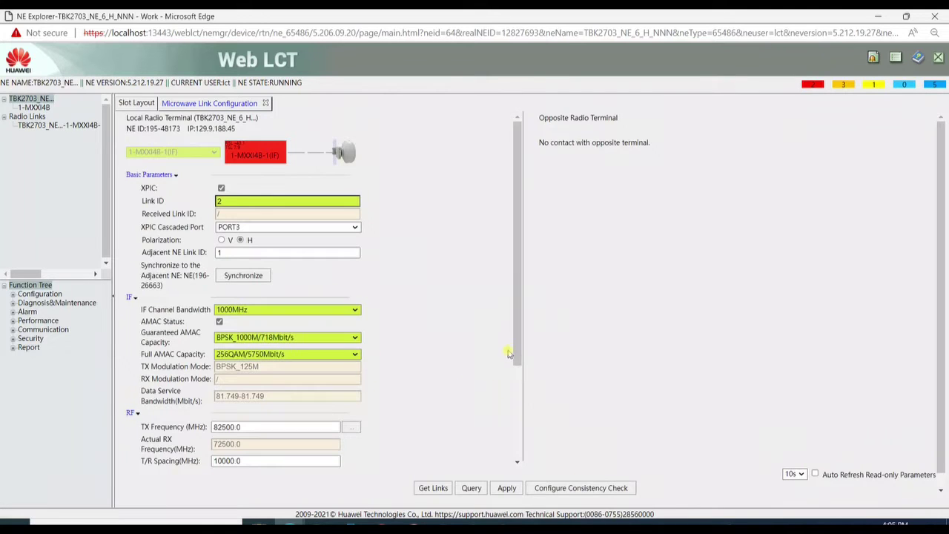
left_click_drag(517, 355, 517, 409)
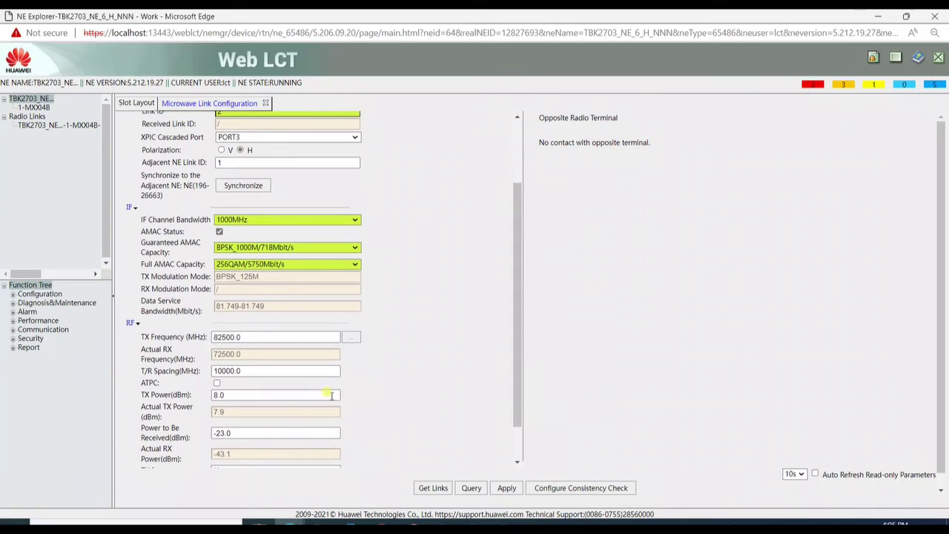
left_click(239, 336)
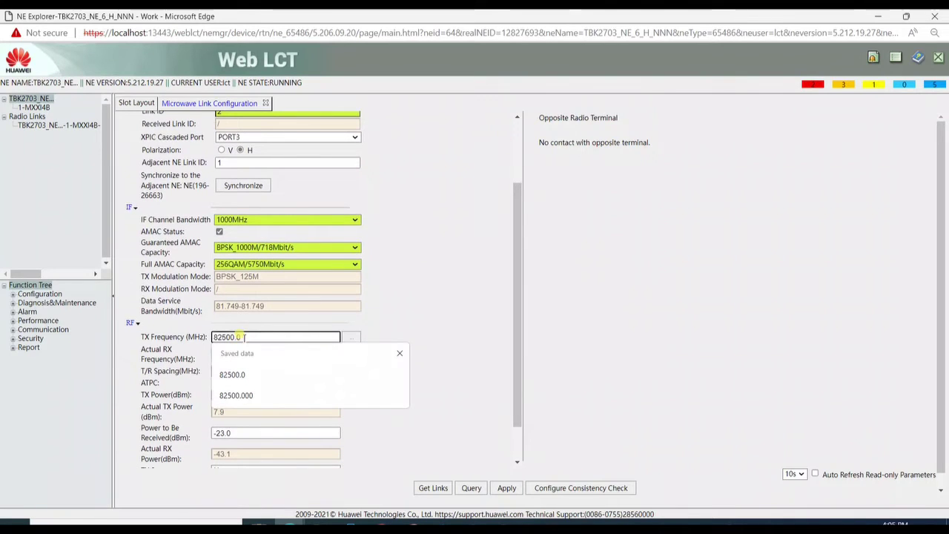
left_click(290, 375)
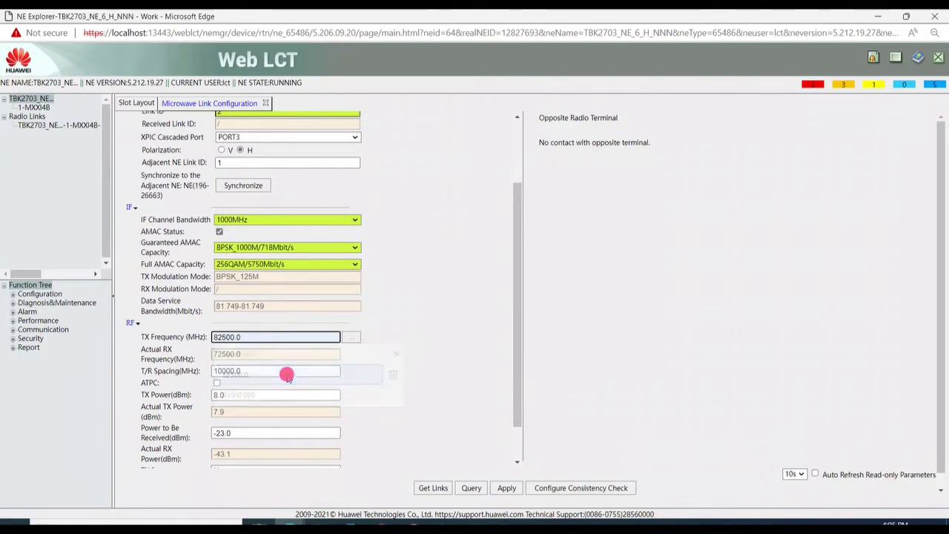
left_click(442, 376)
left_click_drag(513, 386, 516, 424)
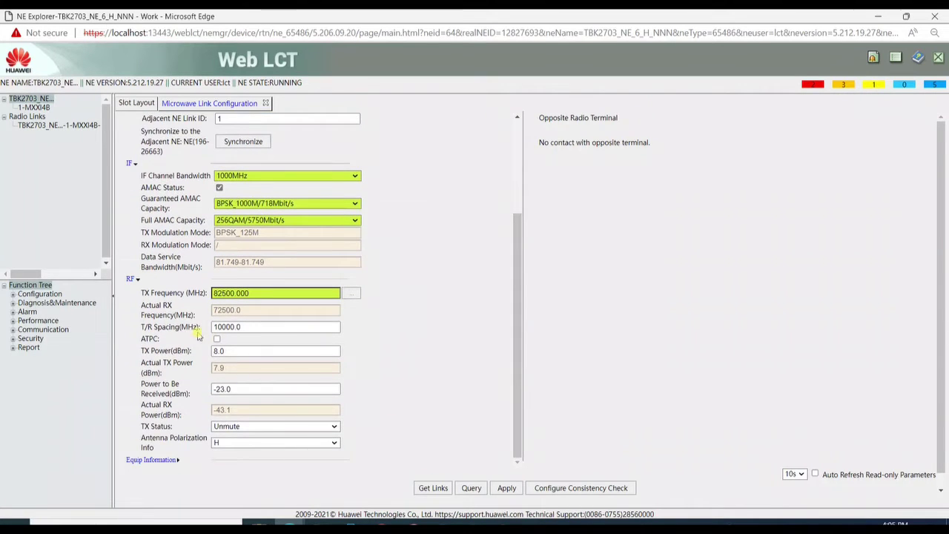
left_click(259, 326)
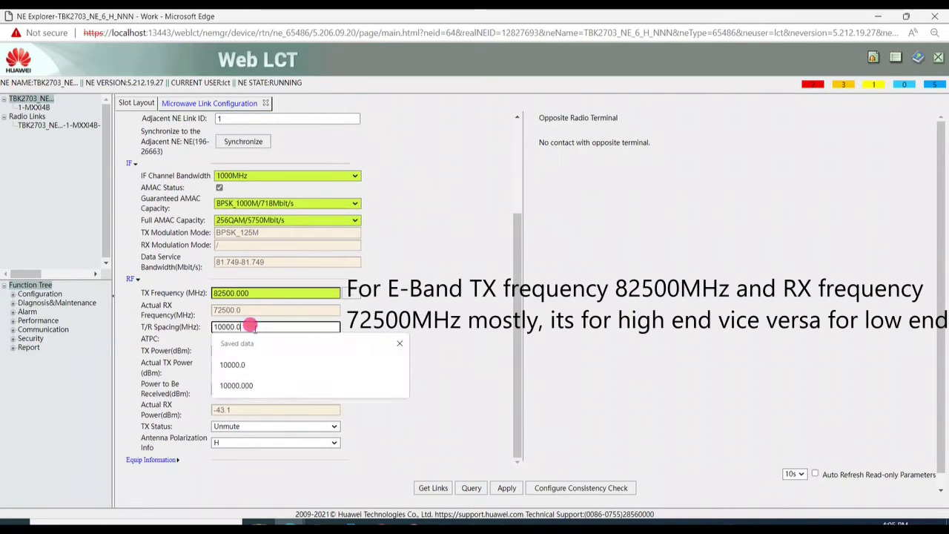
left_click(251, 365)
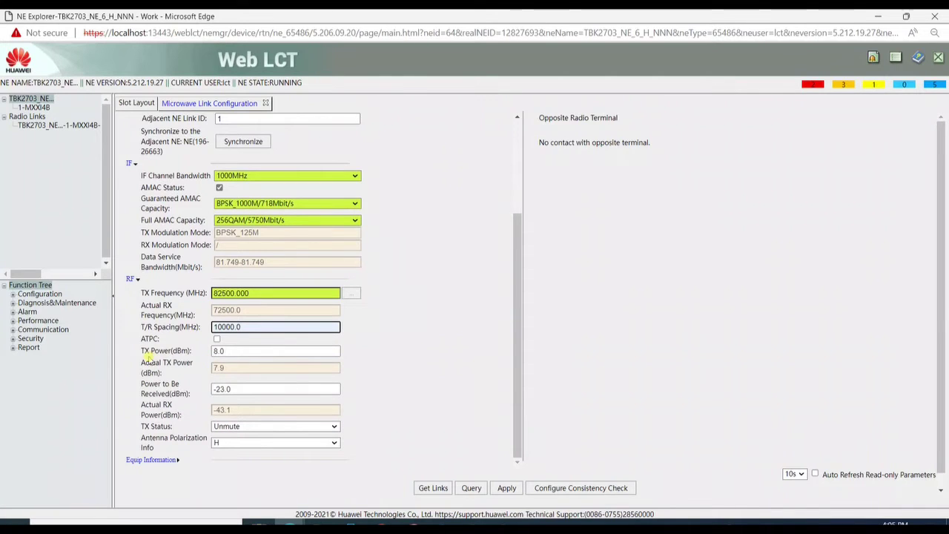
- Check the local RF settings for TX power, power to be received, TX status and antenna polarization
left_click(242, 351)
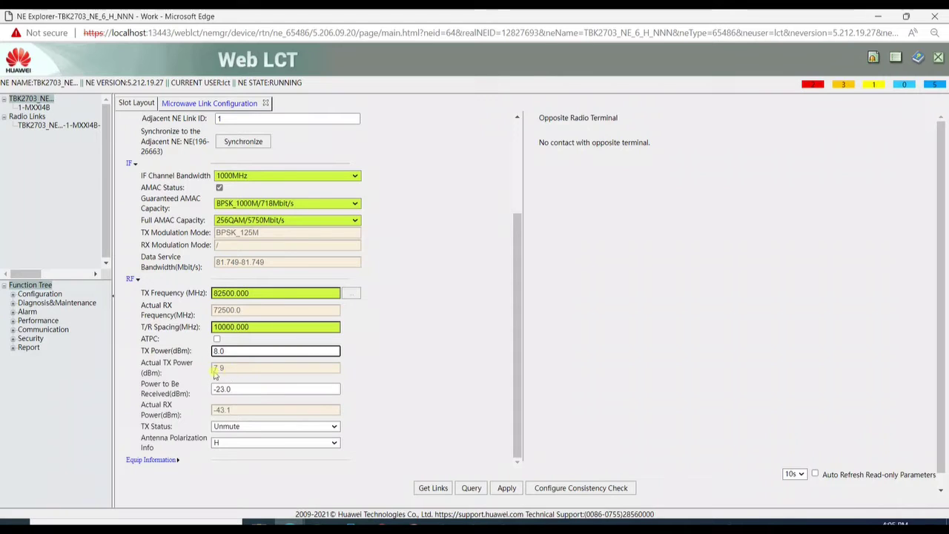
left_click(257, 388)
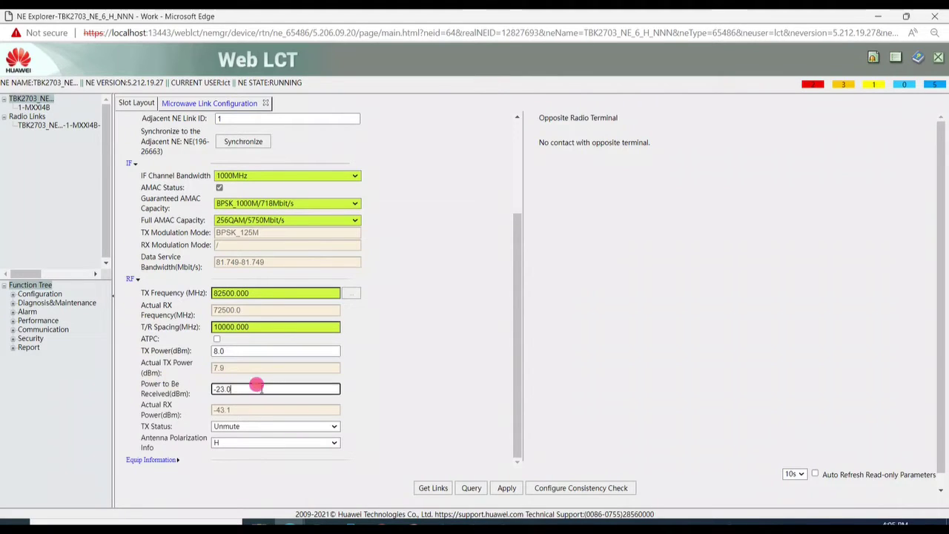
left_click(250, 427)
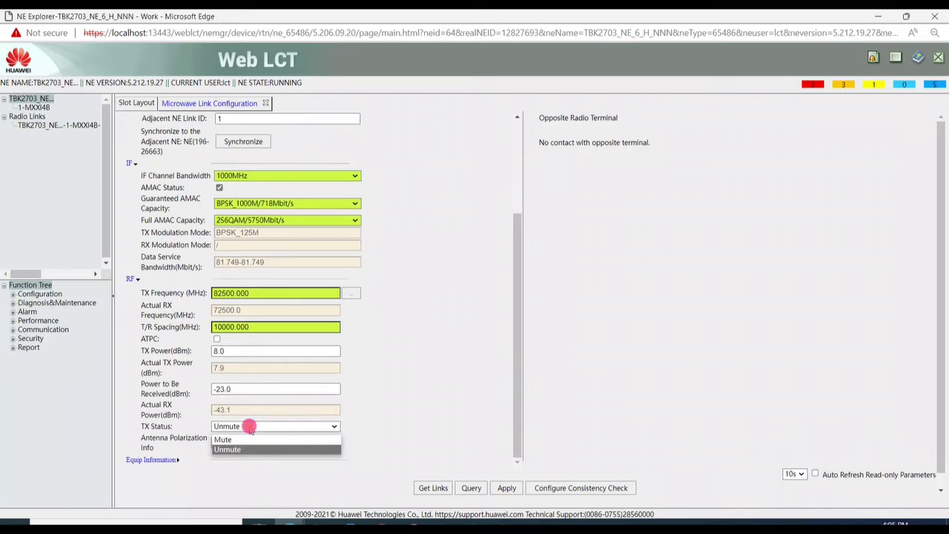
left_click(250, 427)
left_click(247, 443)
left_click(248, 445)
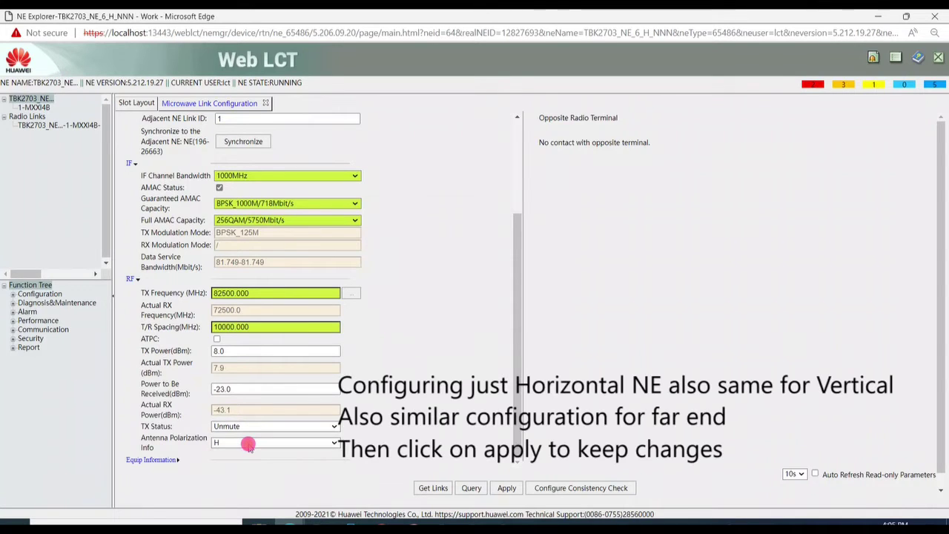
- Apply the modified link parameters to the NE, acknowledging the service risk
left_click(508, 488)
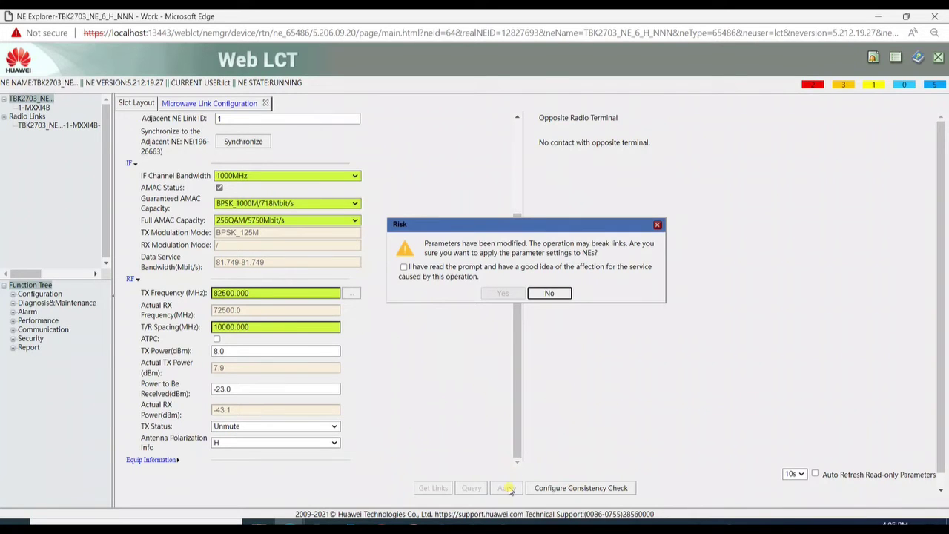
left_click(403, 267)
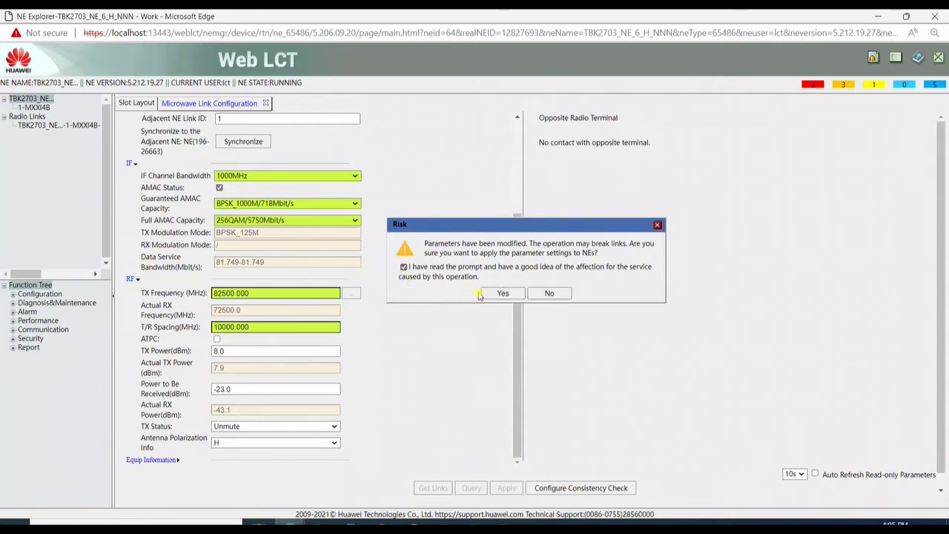
left_click(494, 295)
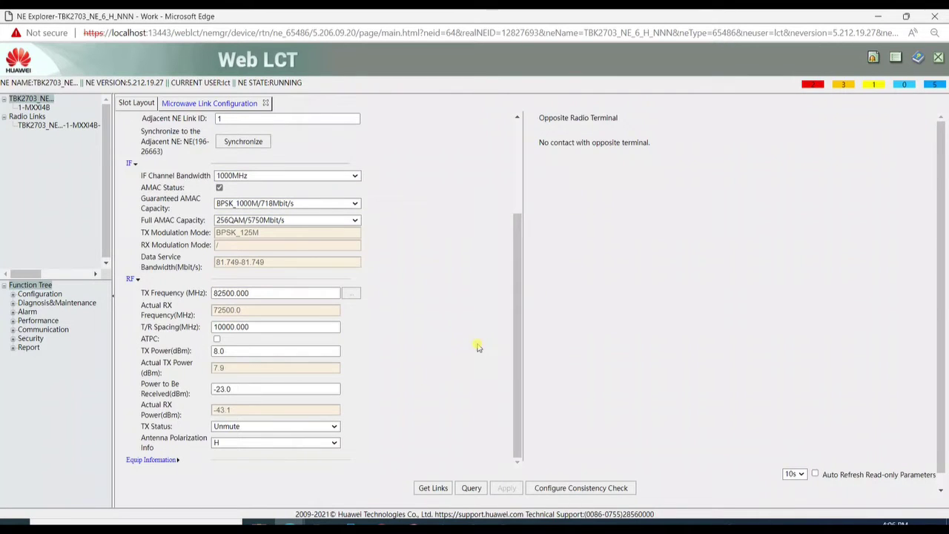
- Get the links to load the opposite radio terminal, and query the current parameters of the link
left_click(436, 489)
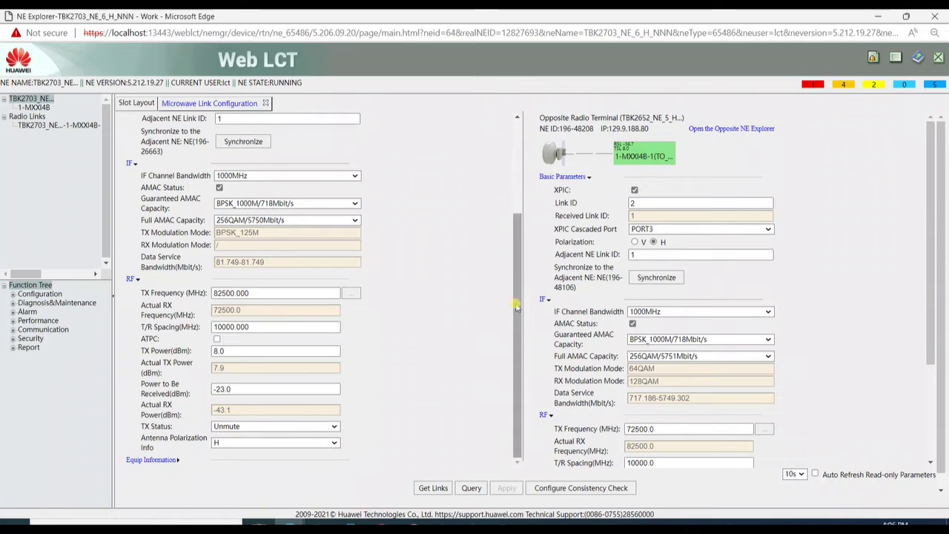
left_click_drag(517, 340, 521, 130)
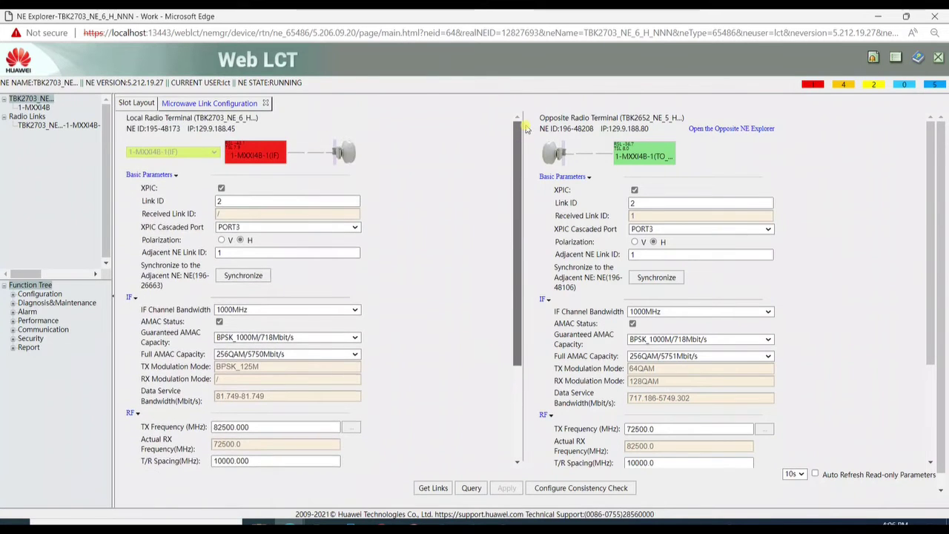
left_click(472, 488)
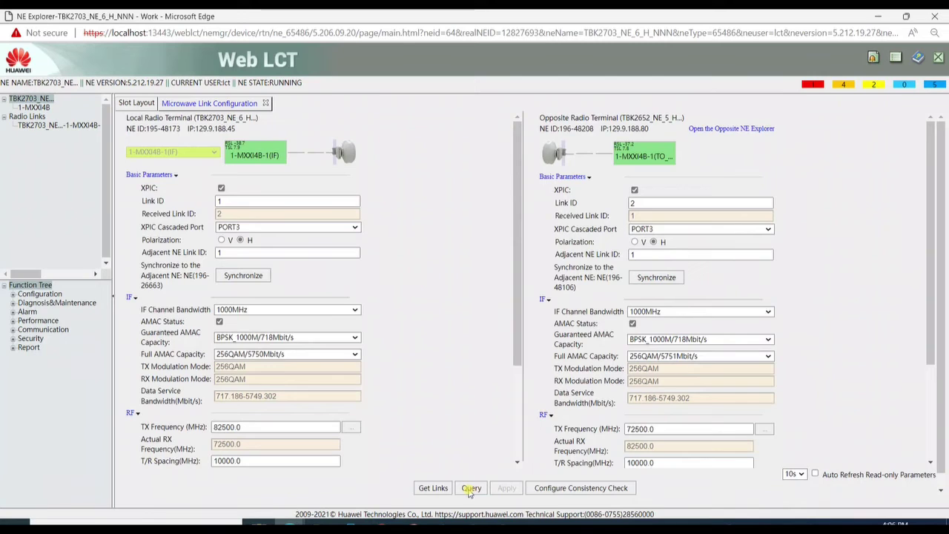
left_click(470, 489)
- Open the radio link's microwave link configuration and compare the refreshed IF and RF parameters of the local and opposite terminals
left_click(83, 128)
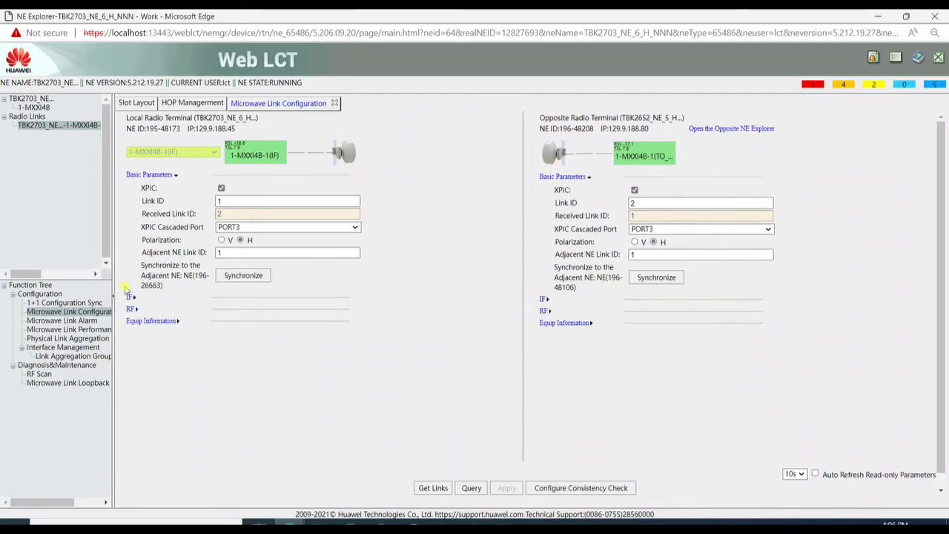
left_click(130, 297)
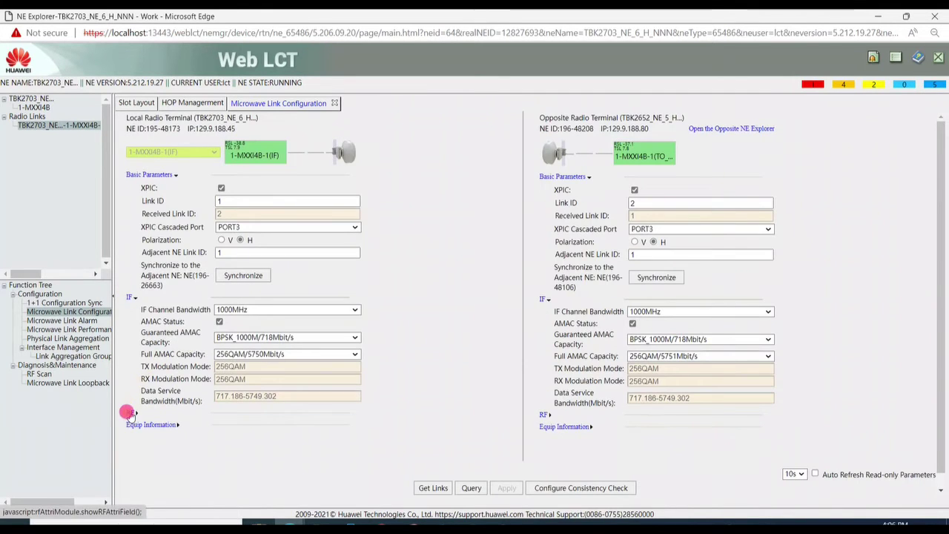
left_click(130, 413)
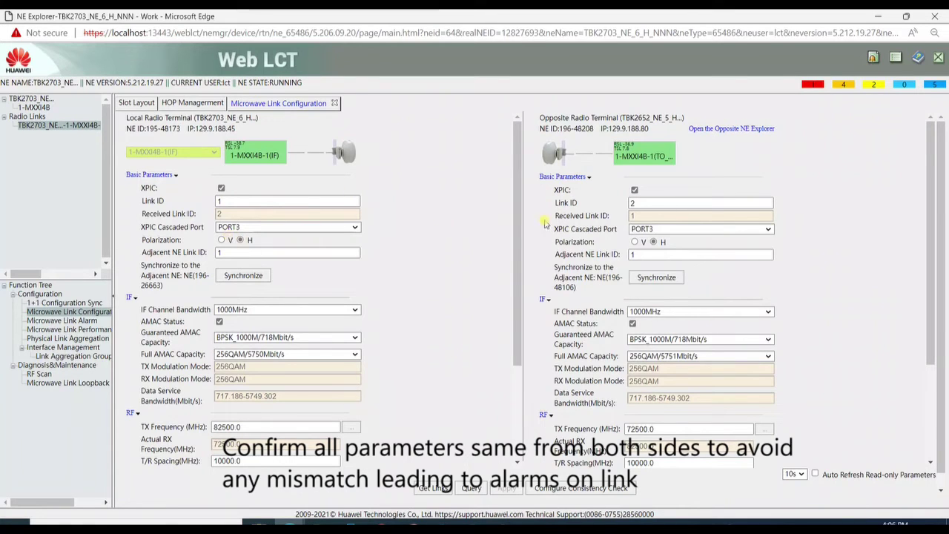
left_click_drag(517, 286, 519, 334)
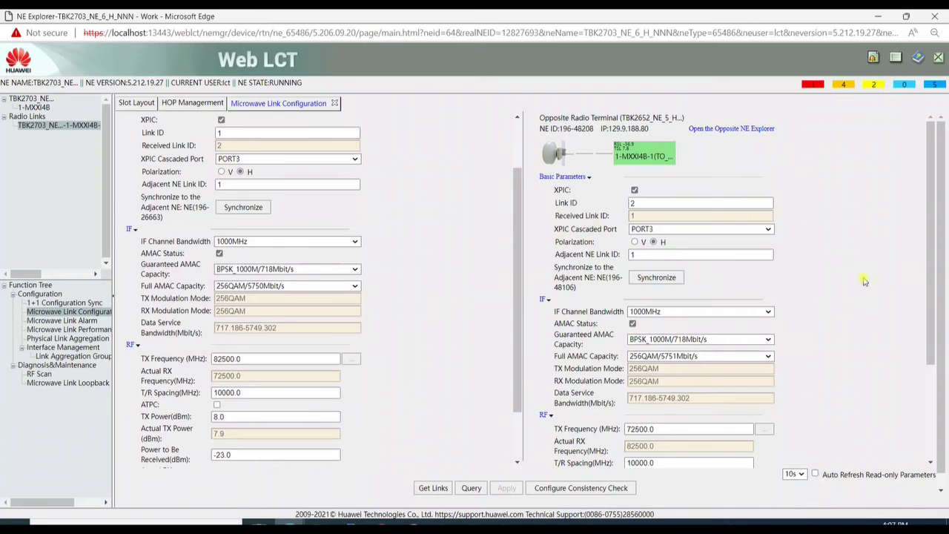
left_click_drag(930, 299, 930, 392)
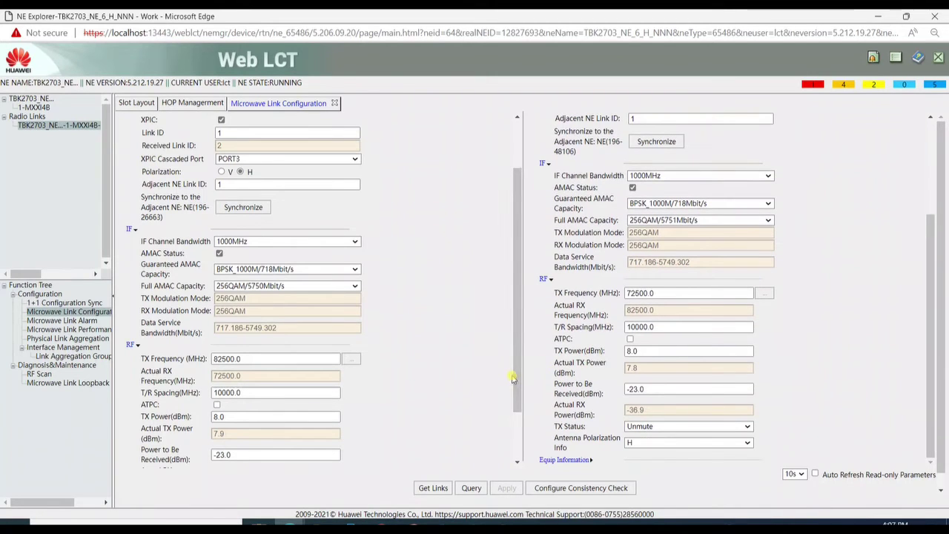
scroll(519, 436, "down", 3)
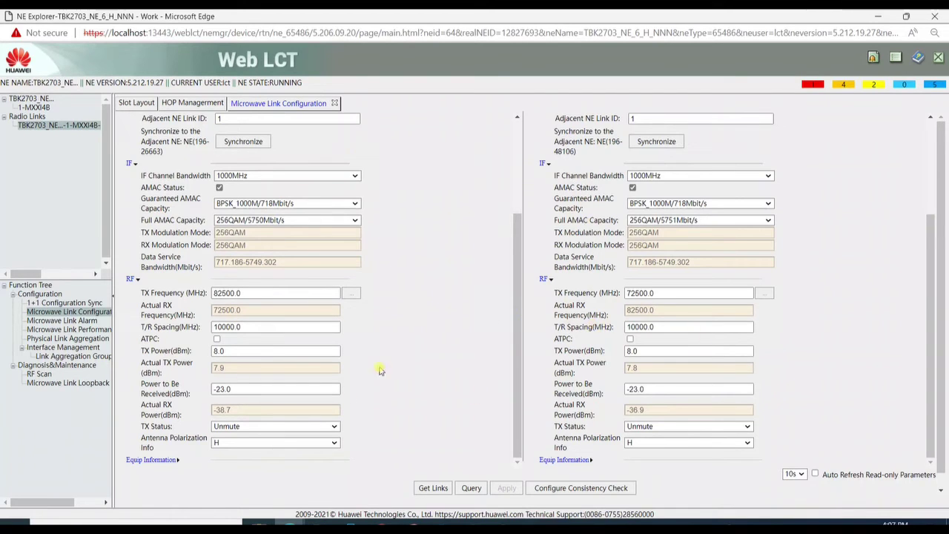
left_click(471, 489)
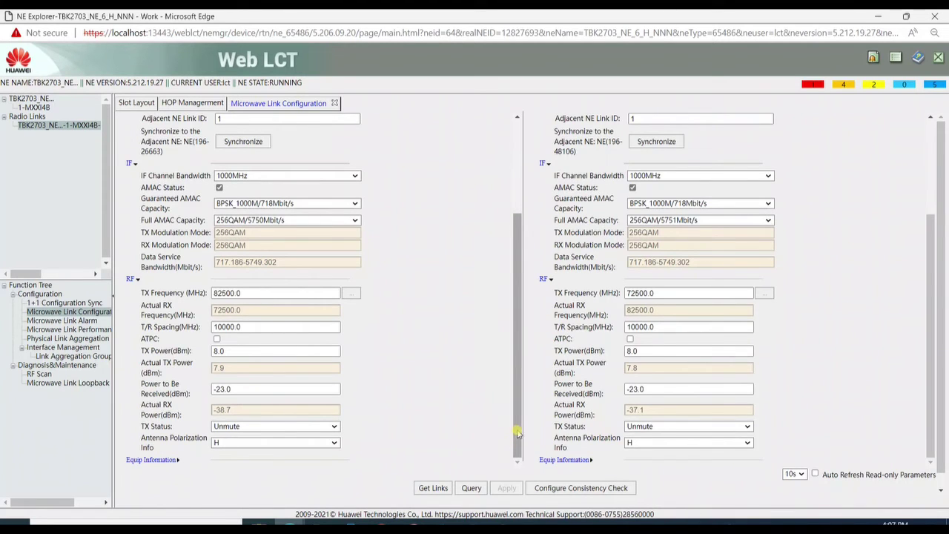
left_click_drag(519, 425, 525, 279)
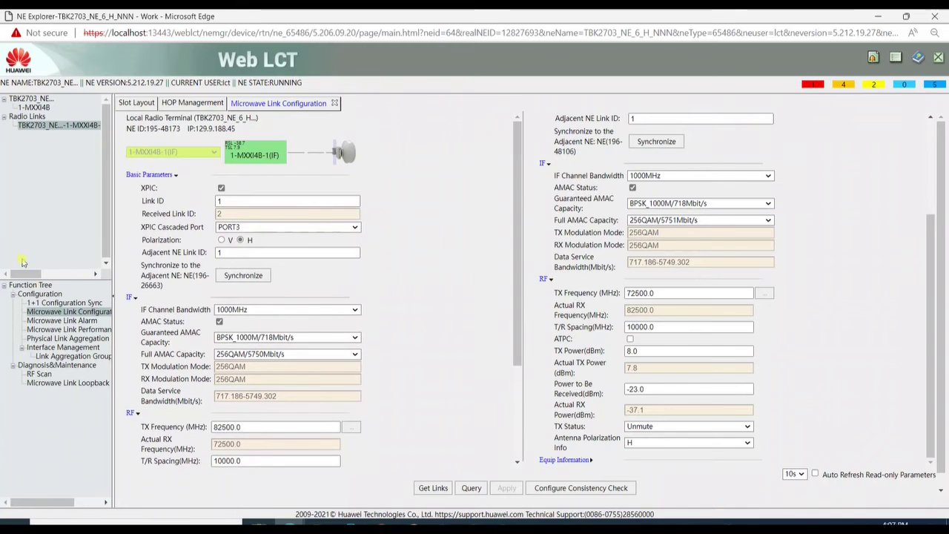
- Open the NE attributes of the local network element and check its ID and extended ID against the link budget
left_click(33, 101)
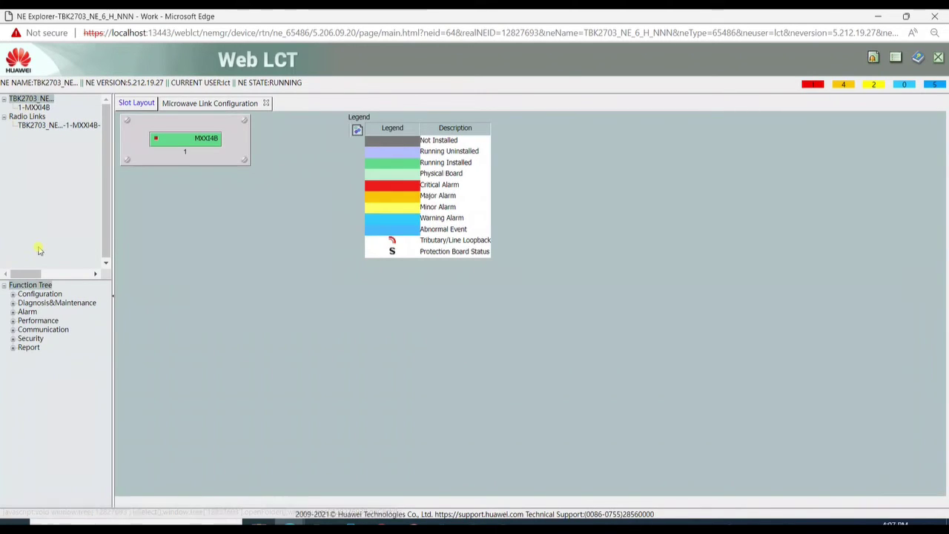
left_click(12, 293)
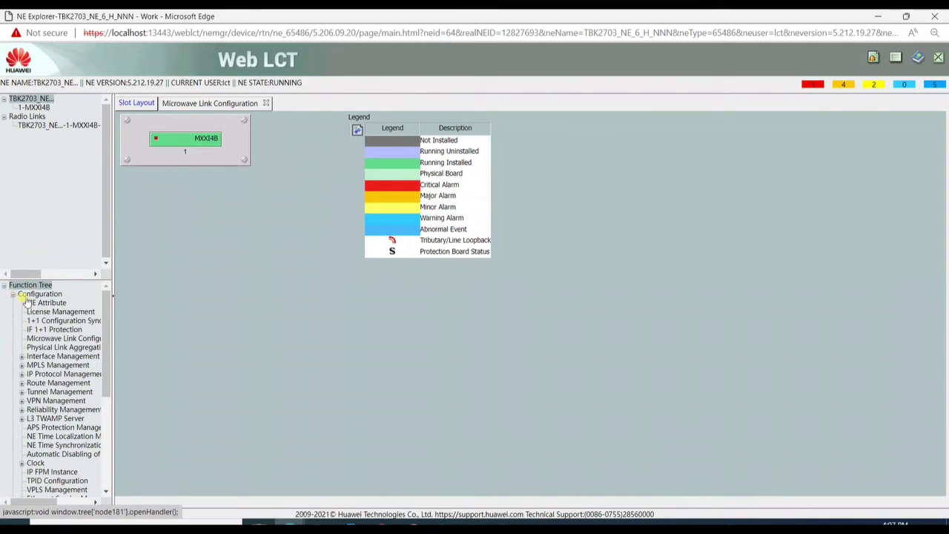
left_click(30, 302)
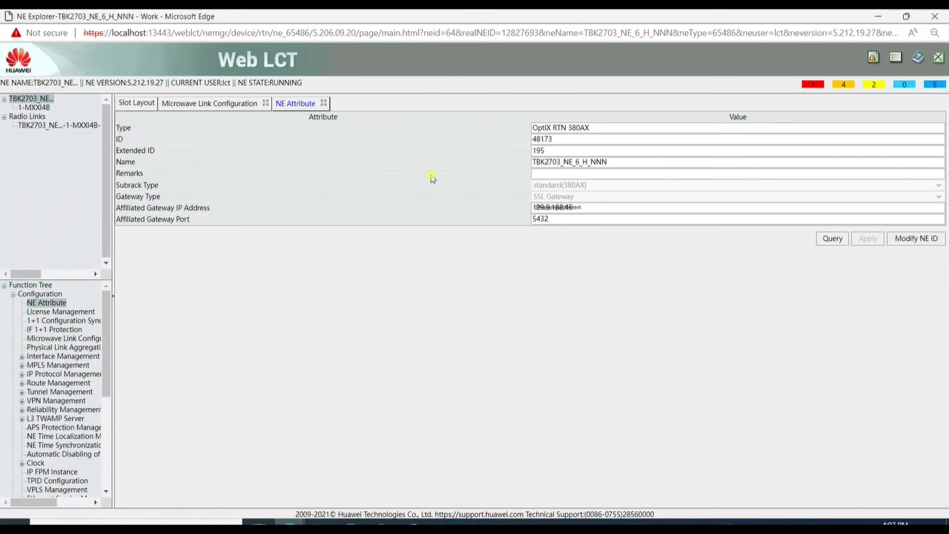
left_click(581, 140)
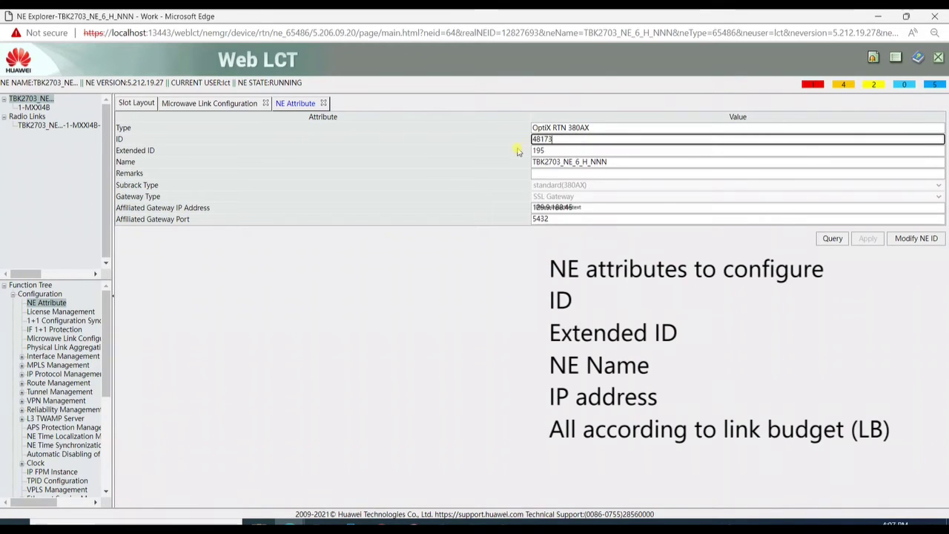
left_click(551, 150)
double_click(531, 151)
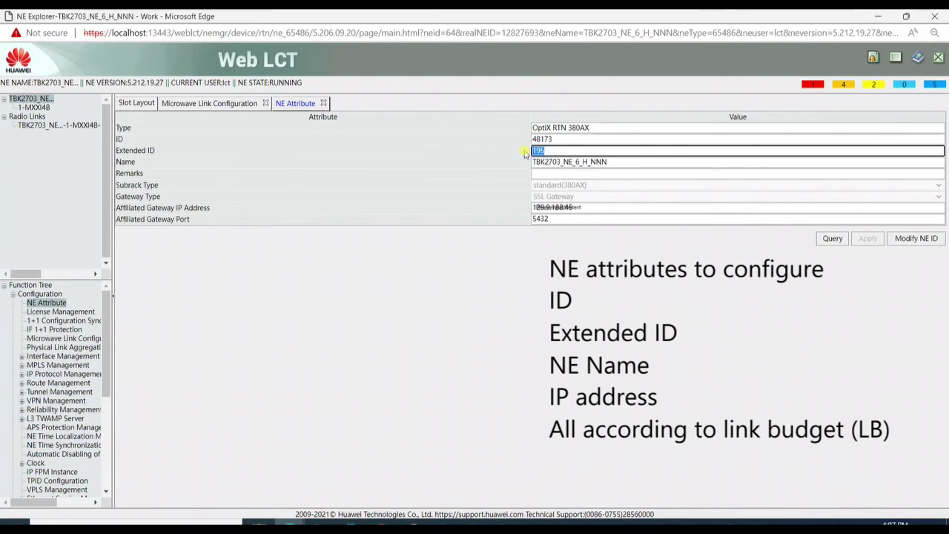
- Check the NE name and the affiliated gateway IP address in the NE attributes
left_click(616, 162)
left_click_drag(616, 163, 531, 163)
left_click(530, 332)
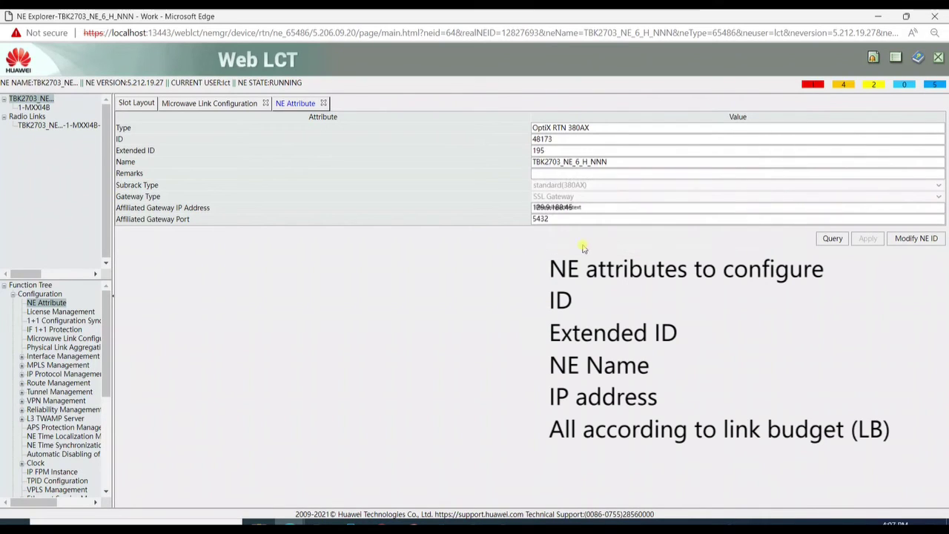
left_click(577, 210)
left_click_drag(562, 207, 534, 209)
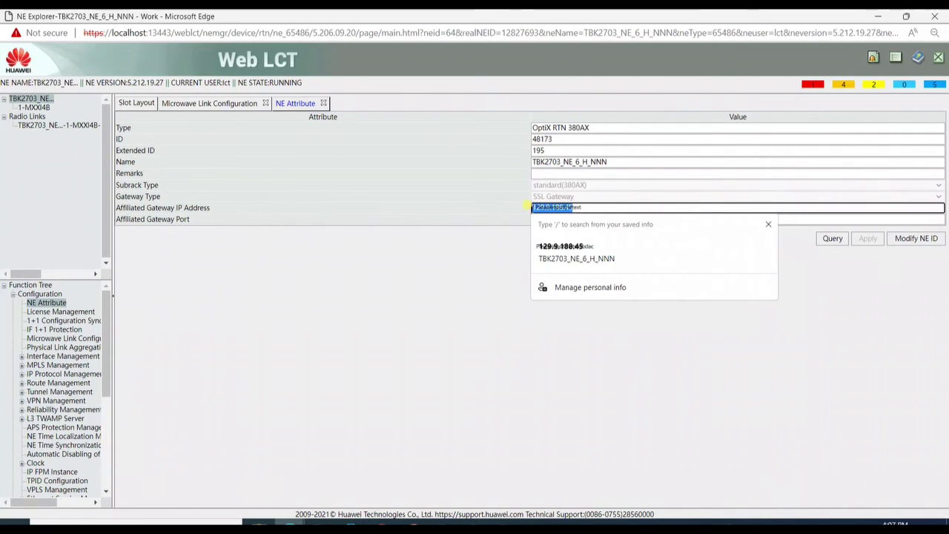
left_click(487, 277)
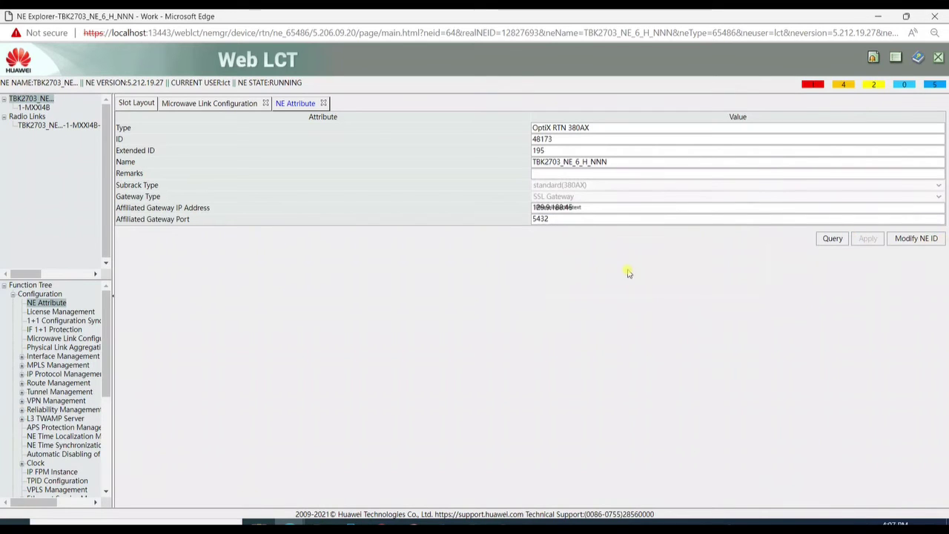
- Set Port Enabled to Disabled for the 1-MXXI4B-2(P&E) Ethernet interface and apply it, accepting the possible service interruption
left_click(13, 294)
left_click(12, 294)
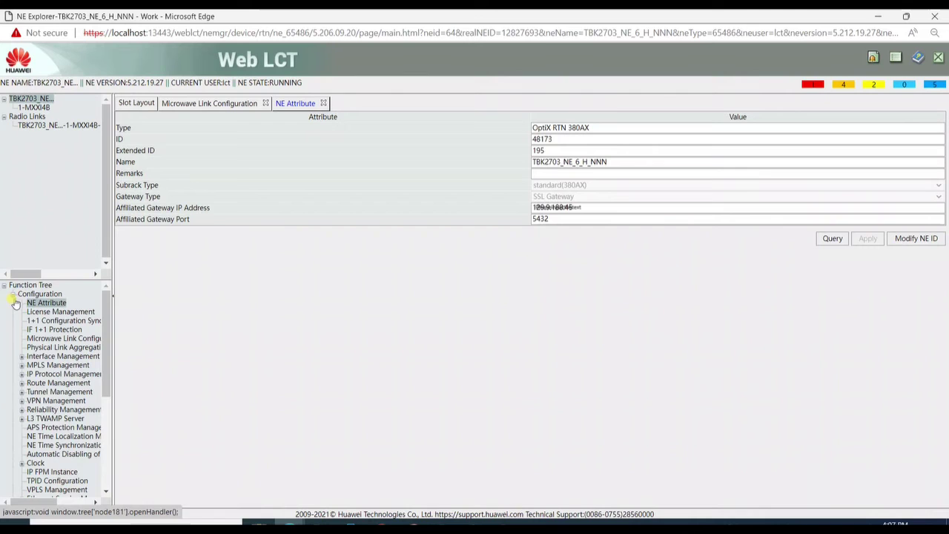
left_click(22, 357)
left_click(64, 365)
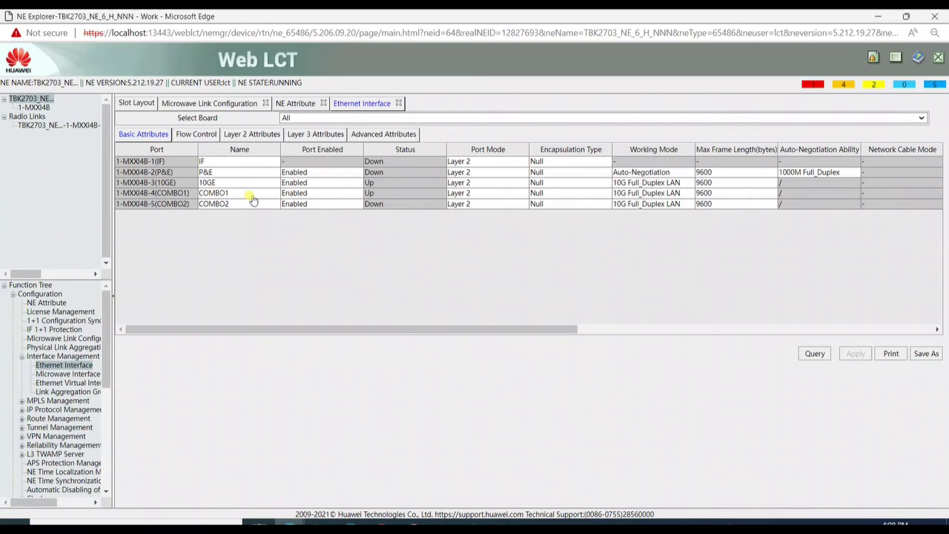
left_click(324, 175)
left_click(324, 174)
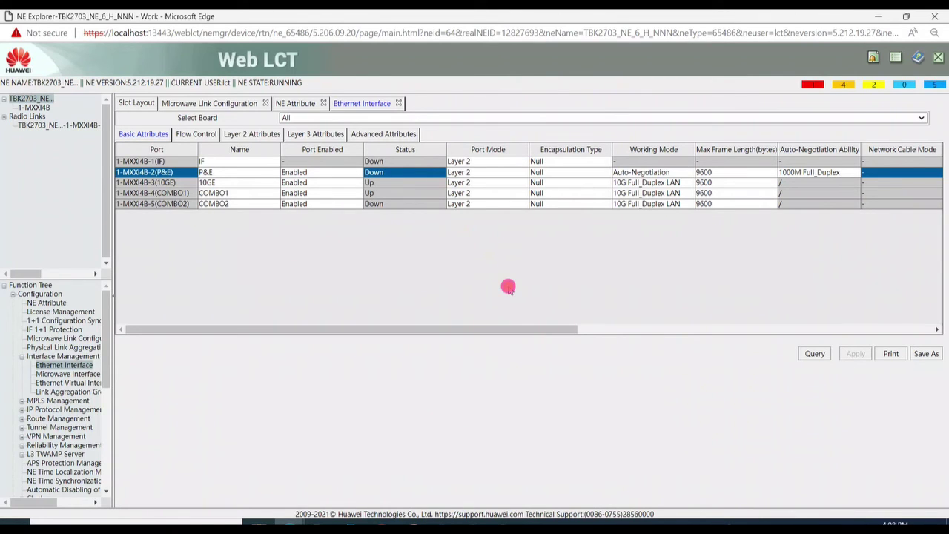
left_click(336, 179)
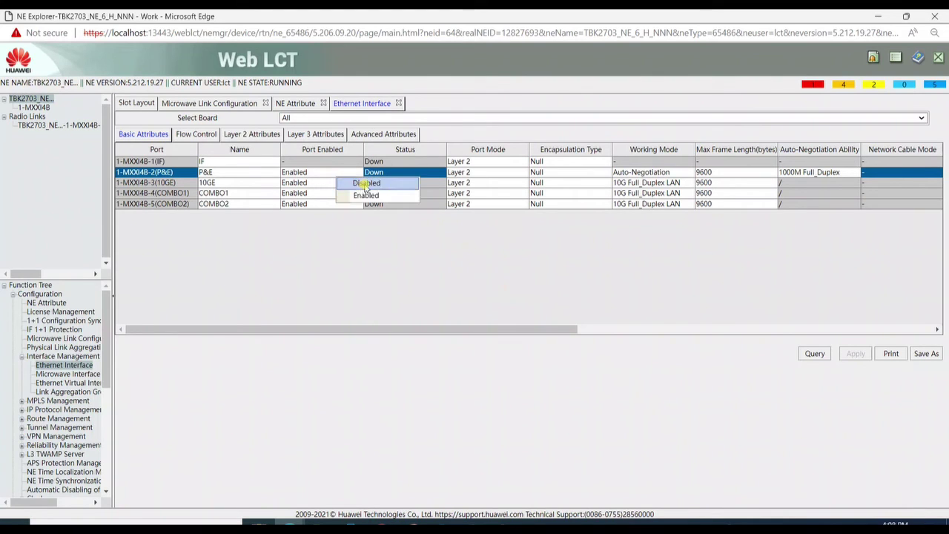
left_click(364, 187)
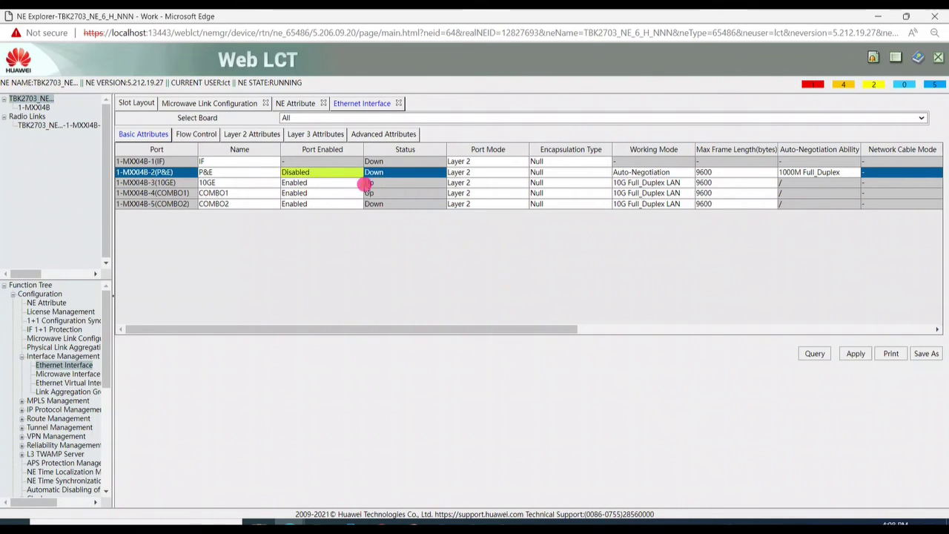
left_click(869, 356)
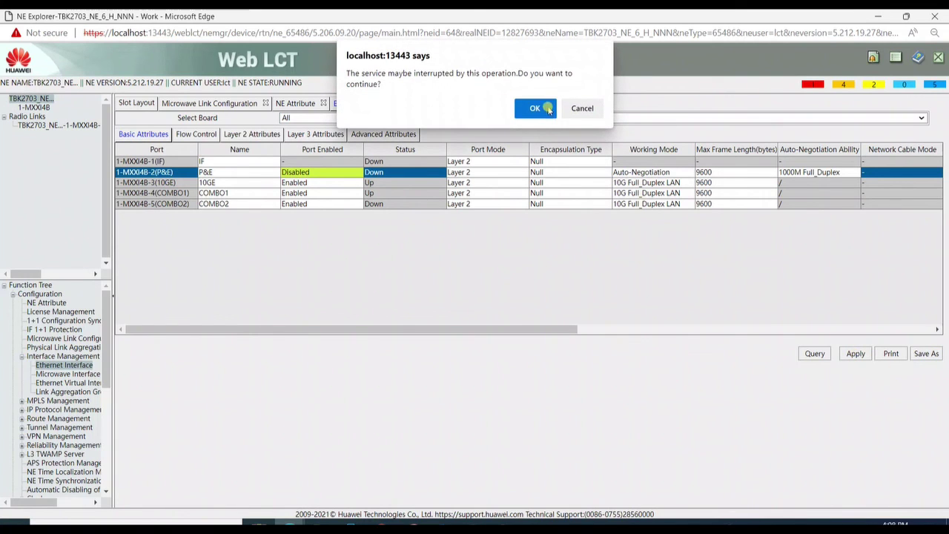
left_click(540, 110)
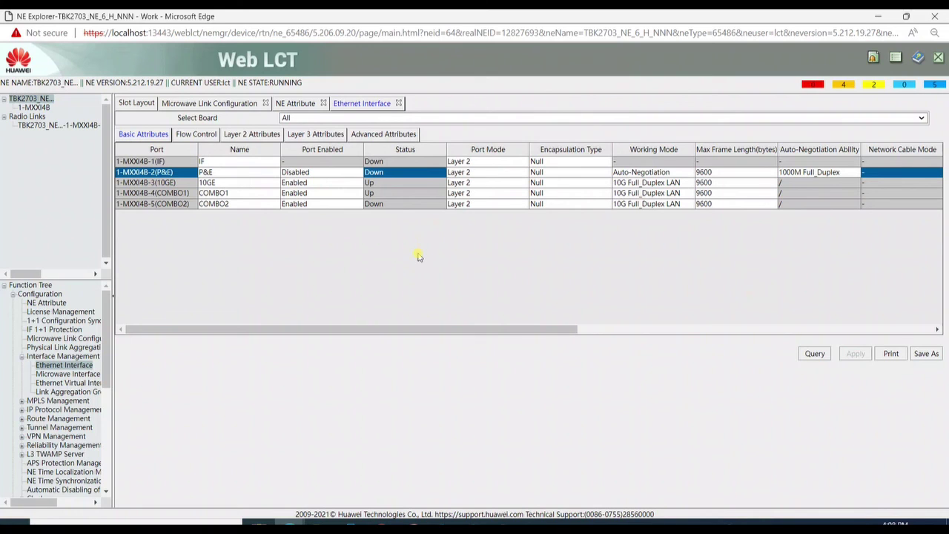
- Browse the current major alarms of the NE and collapse the interface management functions
left_click(847, 87)
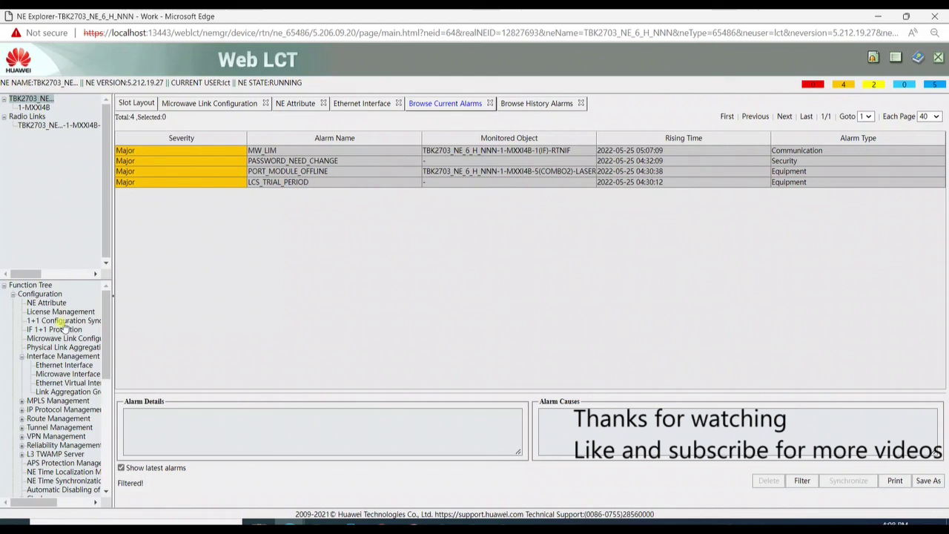
left_click(22, 358)
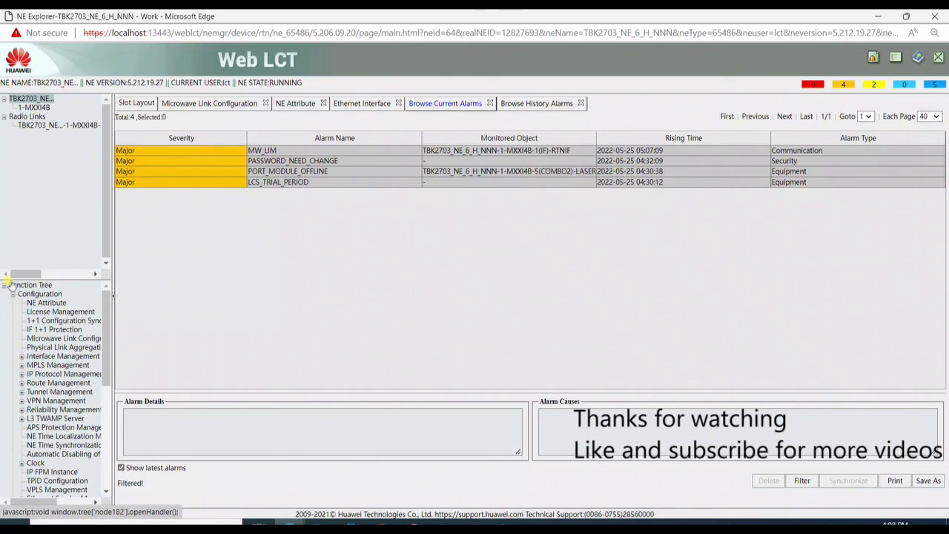